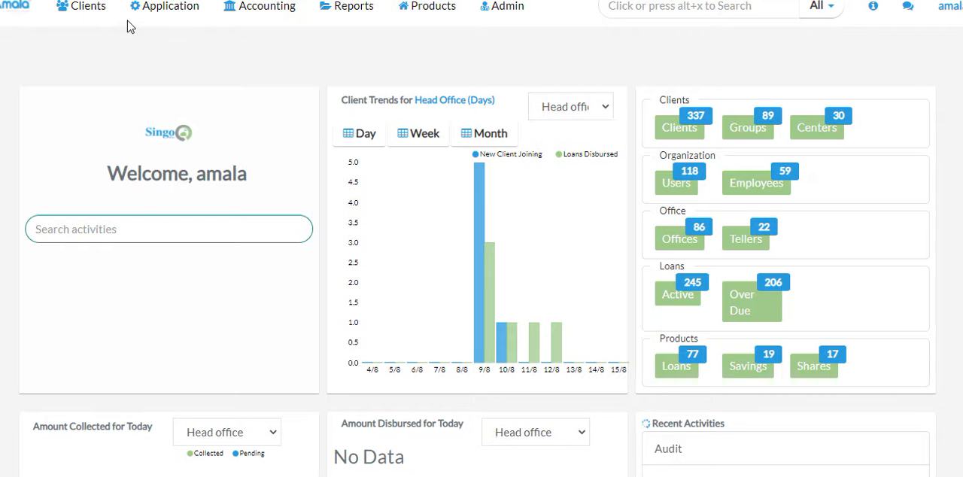
Open the list of clients/members
{"action": "mouse_move", "coordinate": [90, 13]}
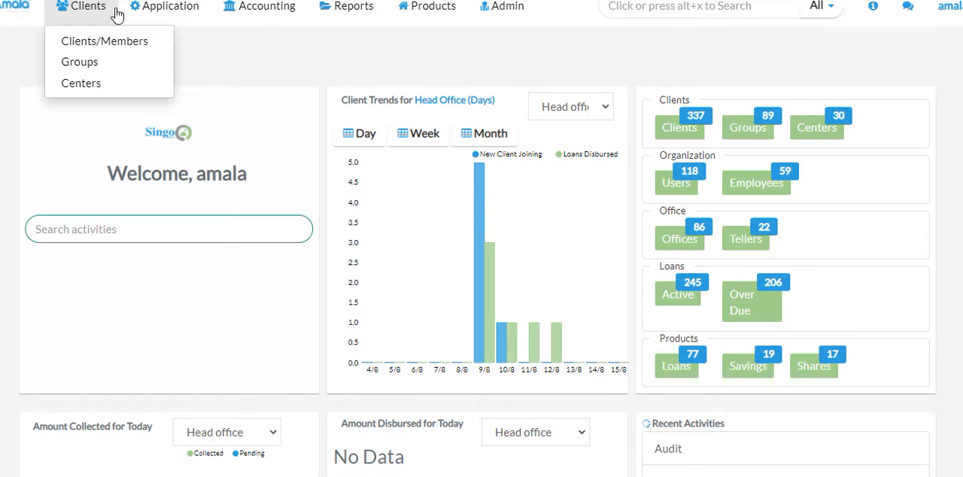
{"action": "left_click", "coordinate": [154, 10]}
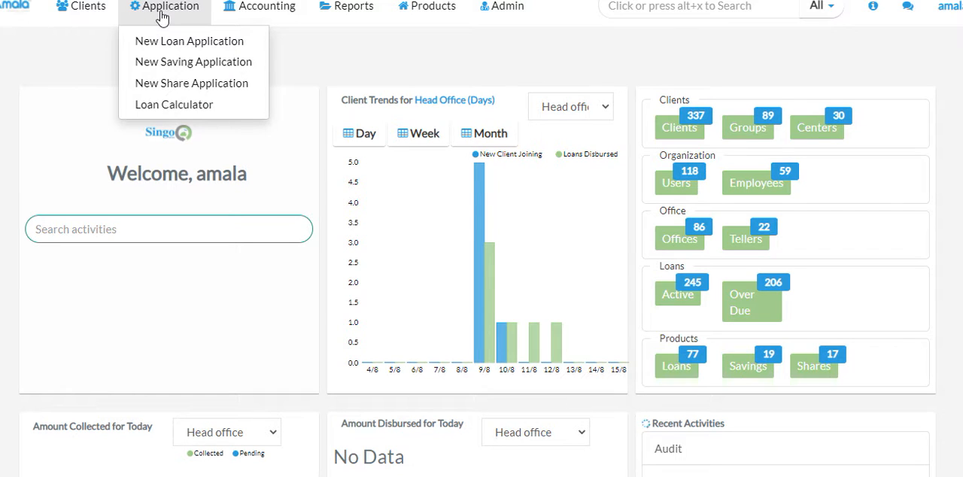
{"action": "left_click", "coordinate": [76, 12]}
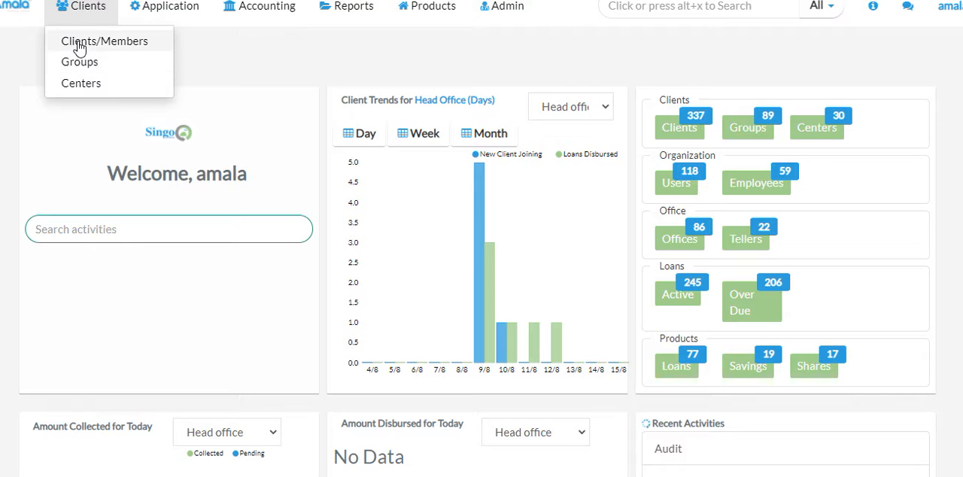
{"action": "left_click", "coordinate": [79, 44]}
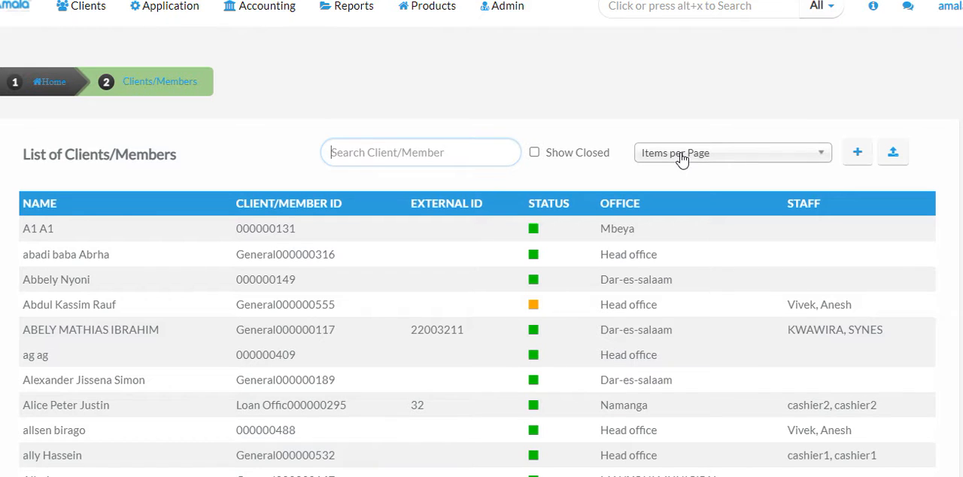
{"action": "left_click", "coordinate": [819, 158]}
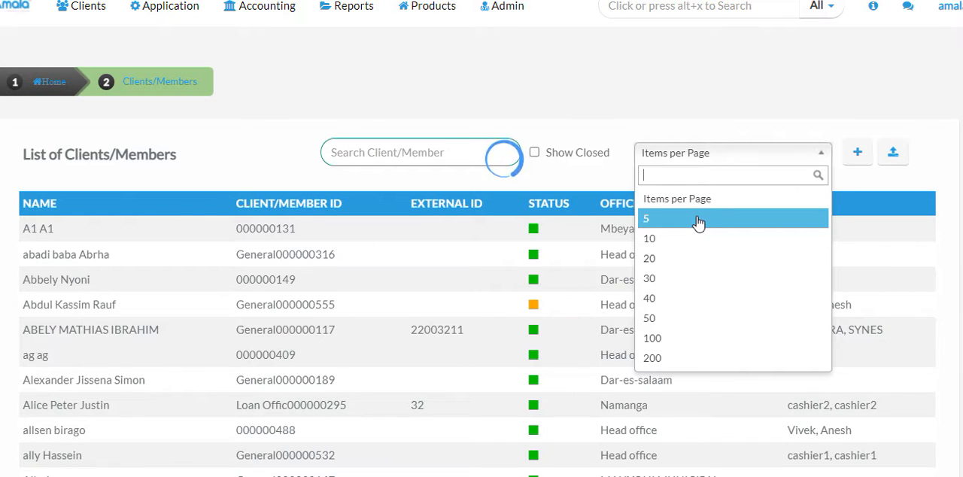
{"action": "left_click", "coordinate": [530, 166]}
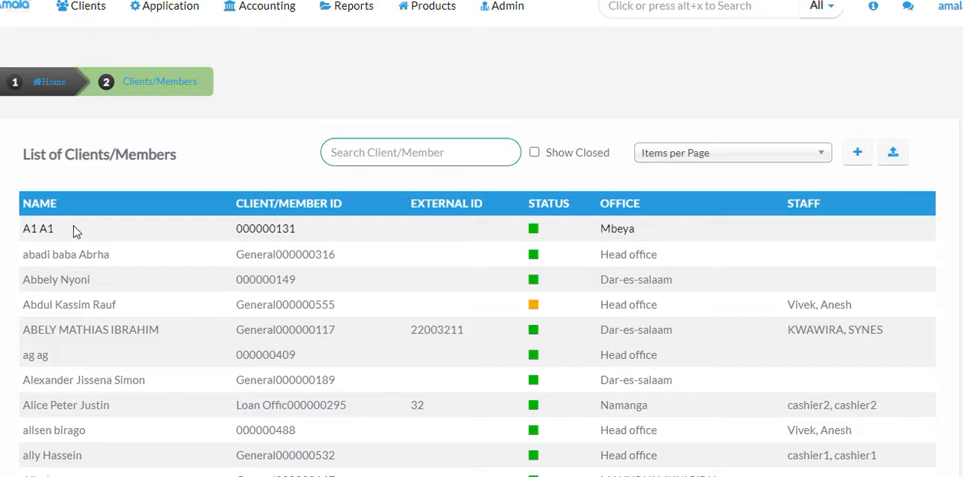
{"action": "left_click", "coordinate": [123, 308]}
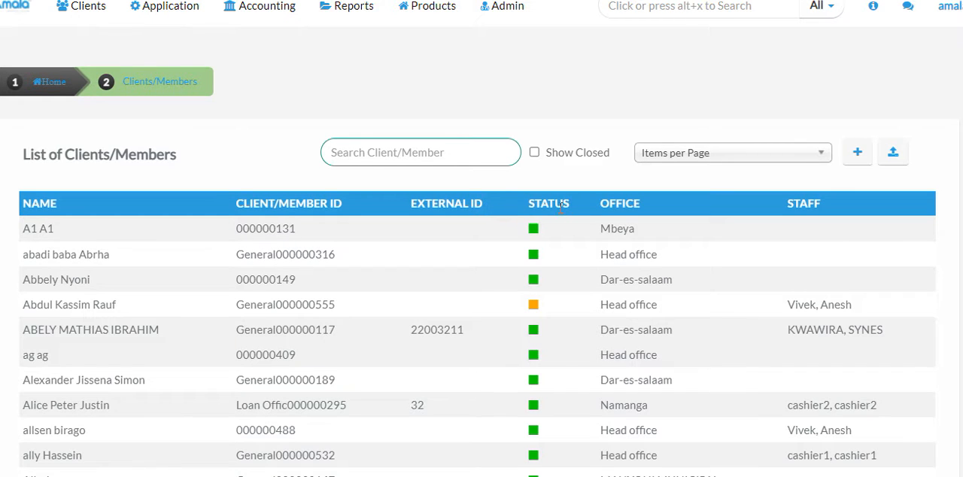
Start creating a new client/member and set the office to Head office
{"action": "mouse_move", "coordinate": [537, 225]}
{"action": "left_click", "coordinate": [855, 155]}
{"action": "left_click", "coordinate": [855, 155]}
{"action": "left_click", "coordinate": [855, 154]}
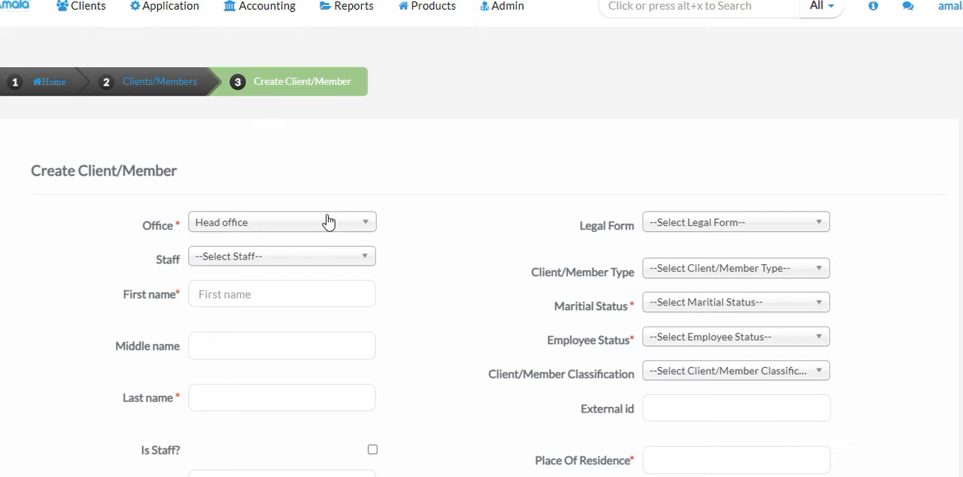
{"action": "left_click", "coordinate": [355, 228]}
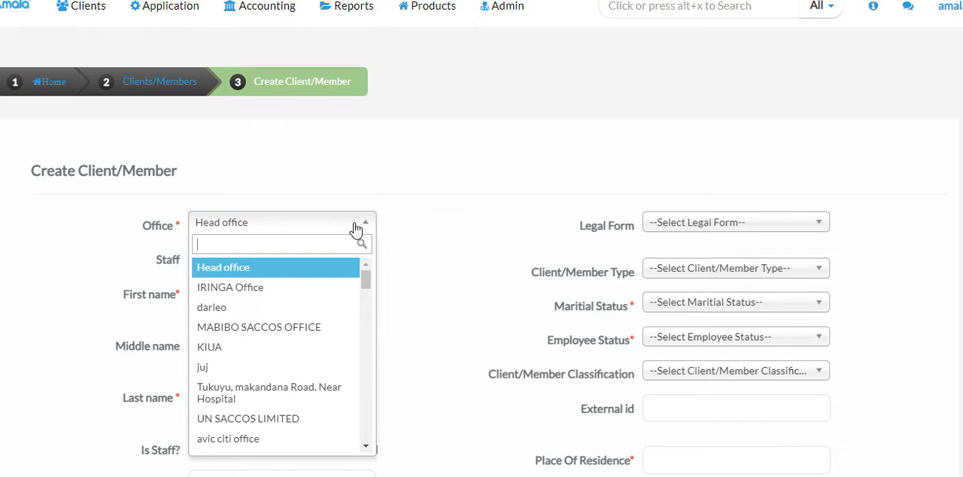
{"action": "left_click", "coordinate": [222, 268]}
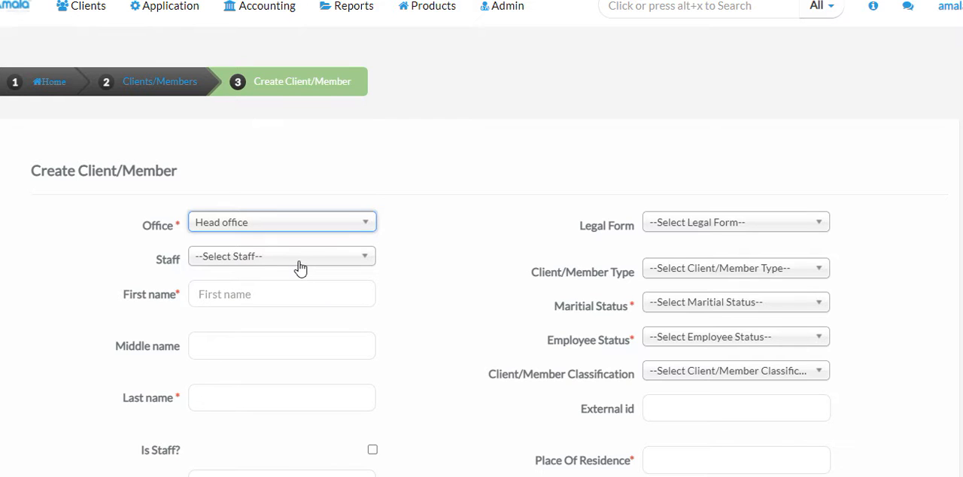
Enter the client's first name and last name, leaving the middle name empty
{"action": "left_click", "coordinate": [239, 290]}
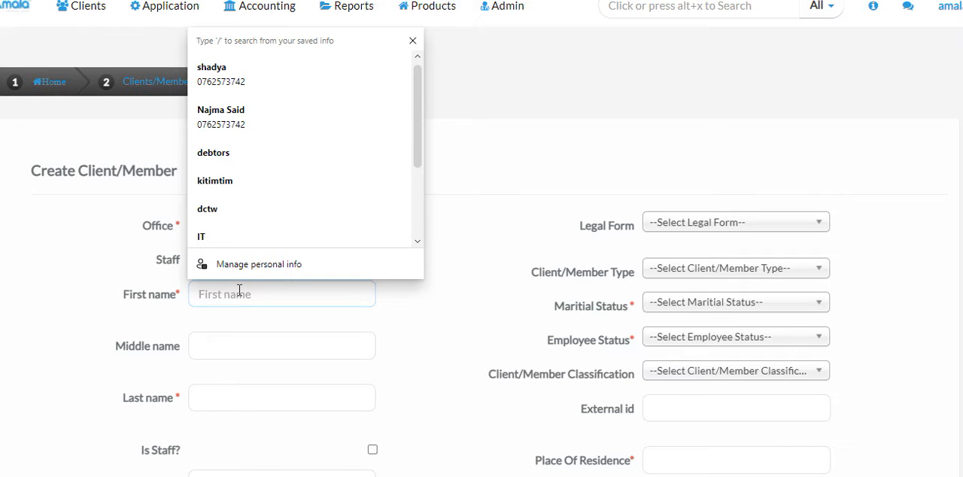
{"action": "type", "text": "abe"}
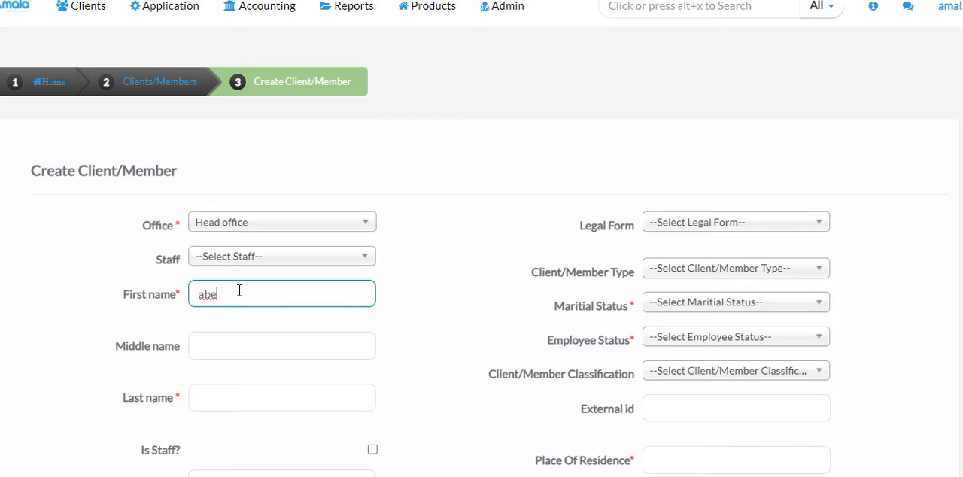
{"action": "key", "text": "BackSpace"}
{"action": "key", "text": "BackSpace"}
{"action": "key", "text": "BackSpace"}
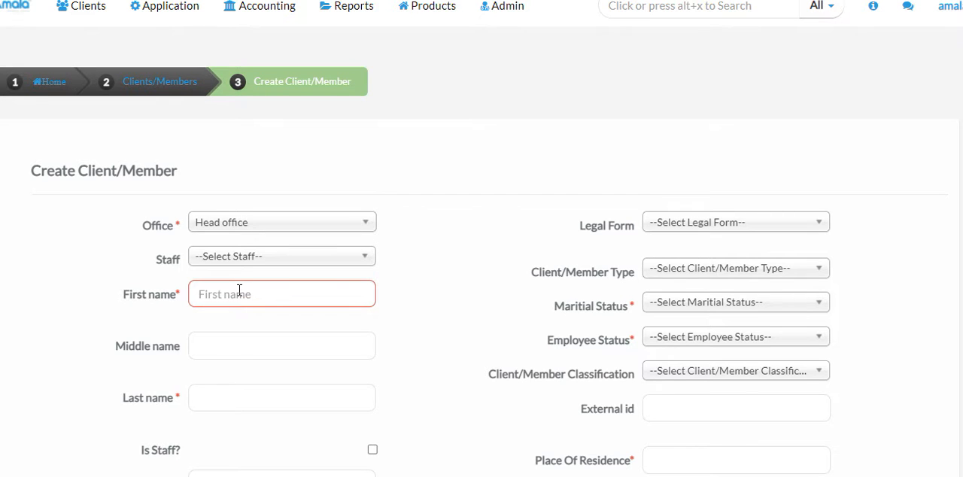
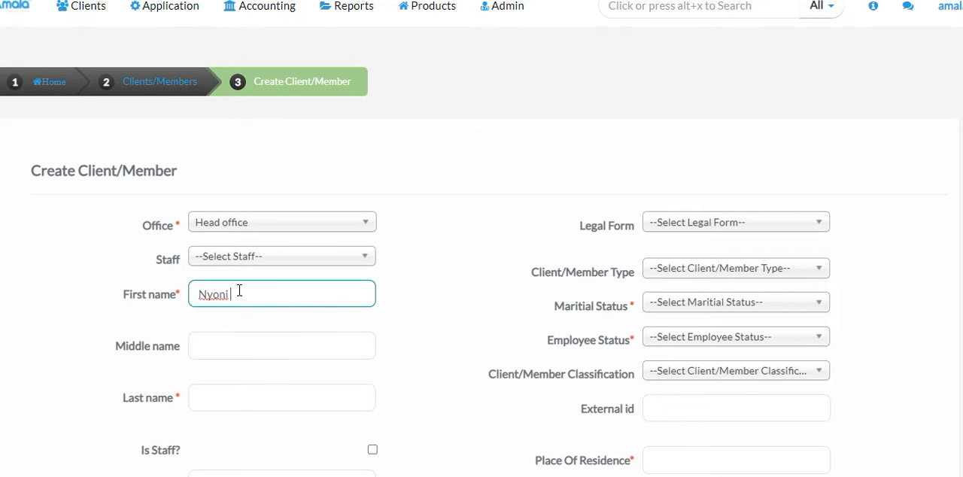
{"action": "left_click", "coordinate": [218, 396]}
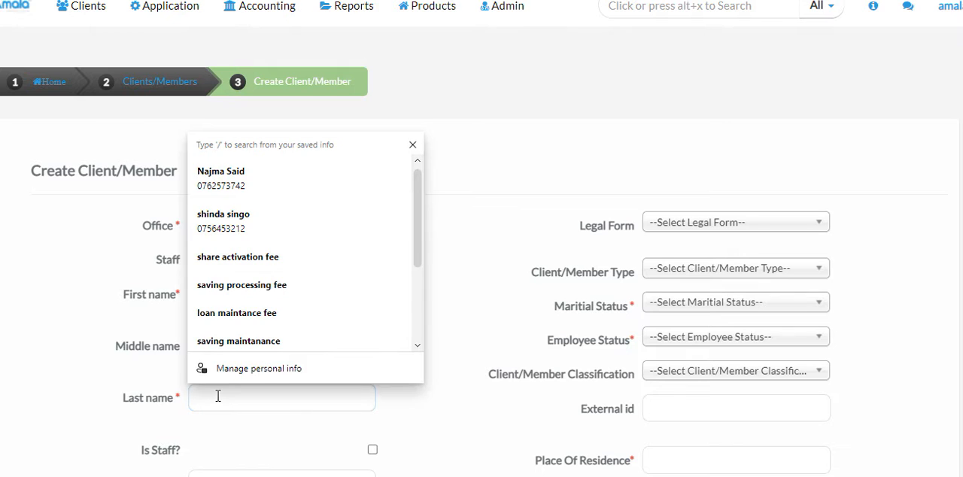
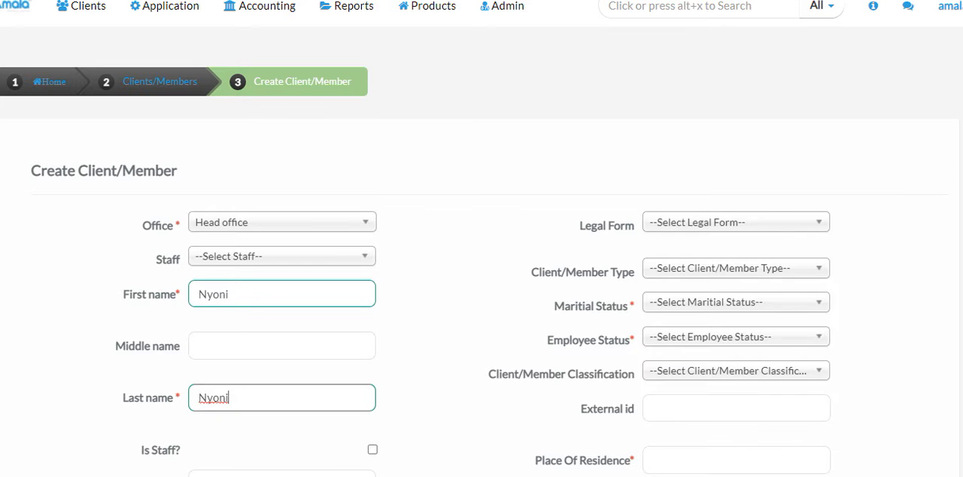
Set the client's legal form to PERSON and the client/member type to Managing Director(MD)
{"action": "scroll", "coordinate": [482, 263], "scroll_direction": "down", "scroll_amount": 1}
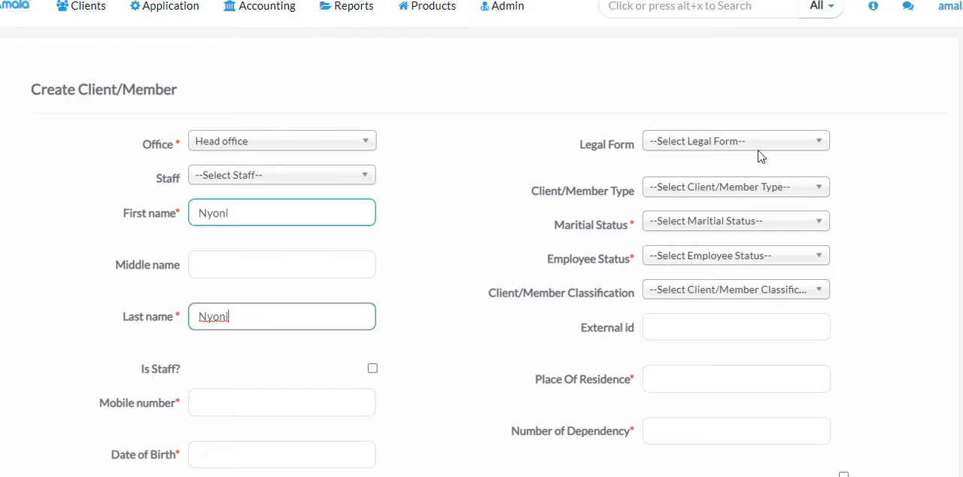
{"action": "left_click", "coordinate": [795, 143]}
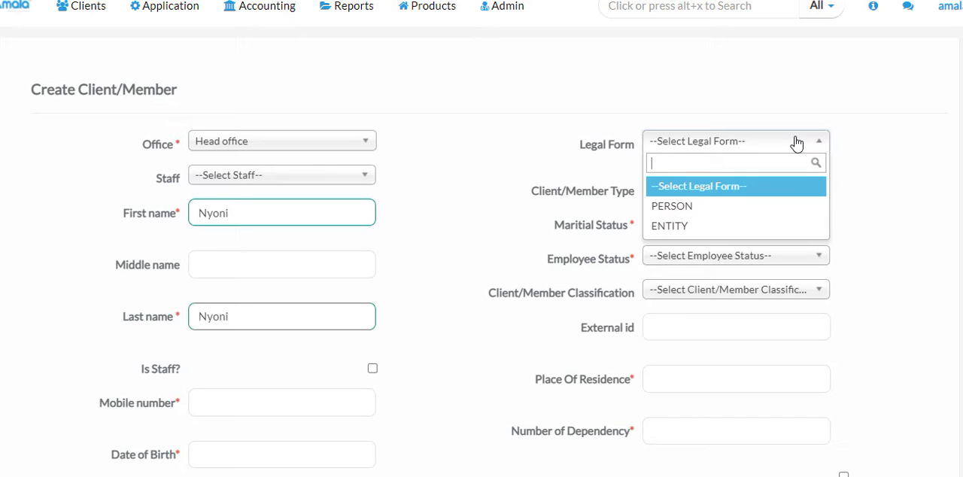
{"action": "left_click", "coordinate": [681, 214]}
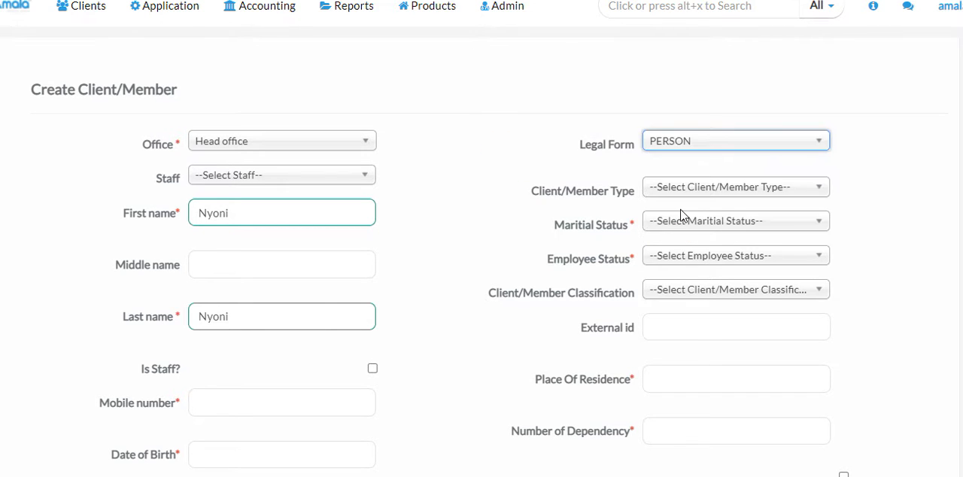
{"action": "left_click", "coordinate": [731, 191]}
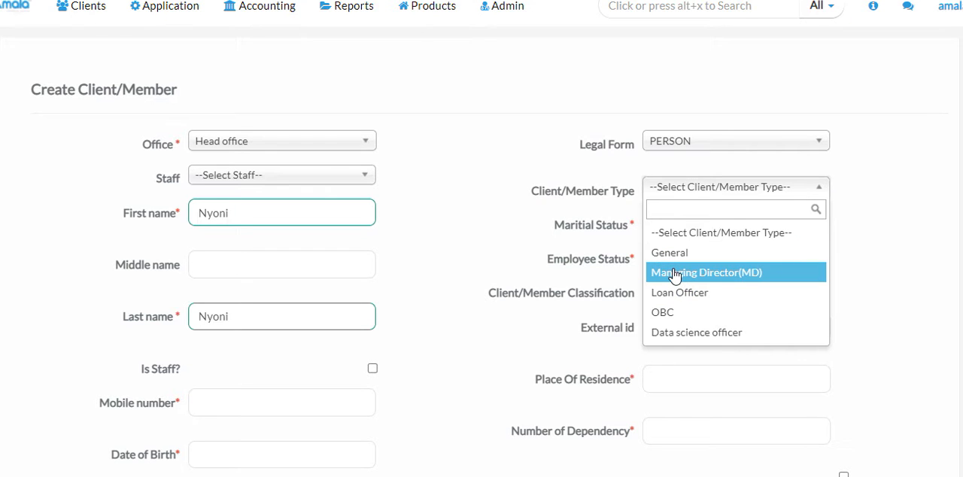
{"action": "left_click", "coordinate": [675, 273]}
Set the client's marital status to Married and the employee status to Contract
{"action": "left_click", "coordinate": [721, 226]}
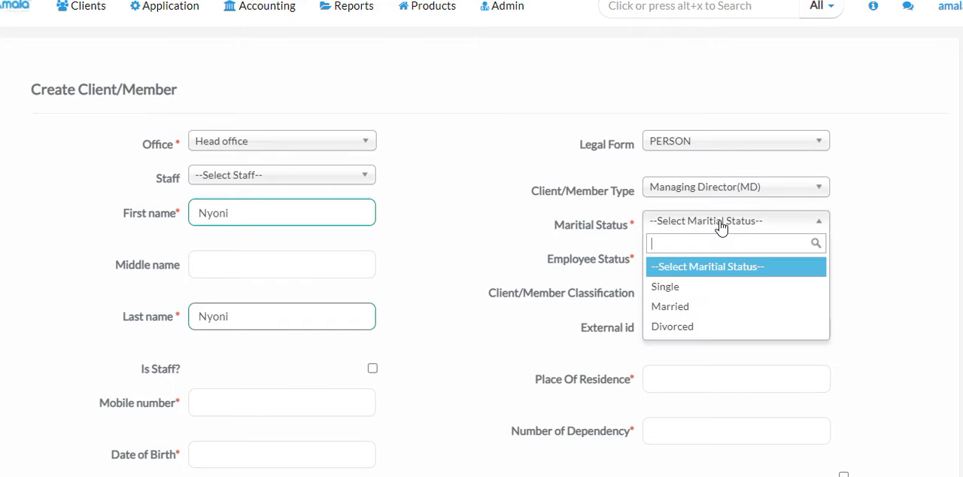
{"action": "left_click", "coordinate": [662, 309]}
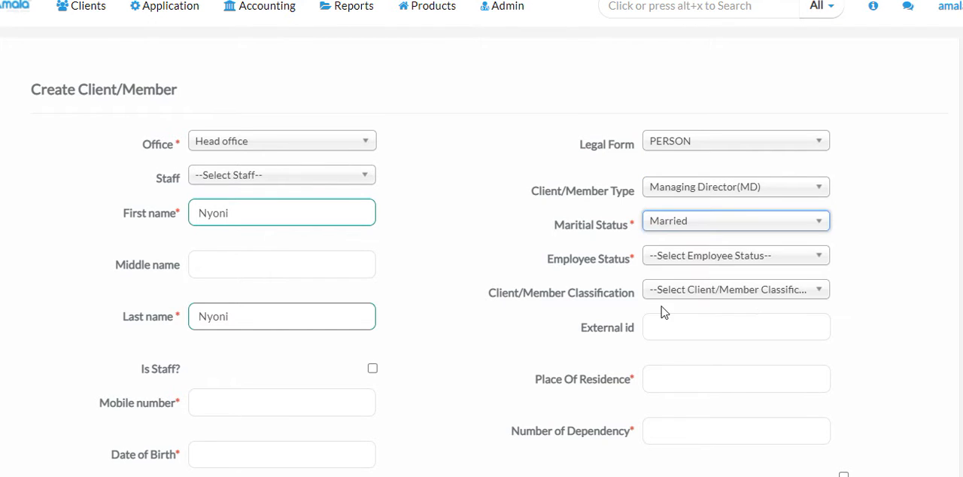
{"action": "left_click", "coordinate": [712, 256]}
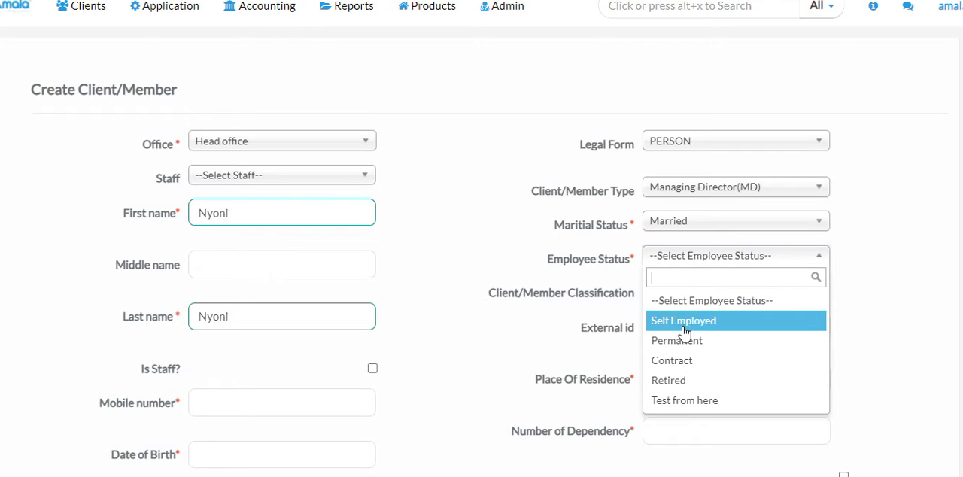
{"action": "left_click", "coordinate": [680, 361]}
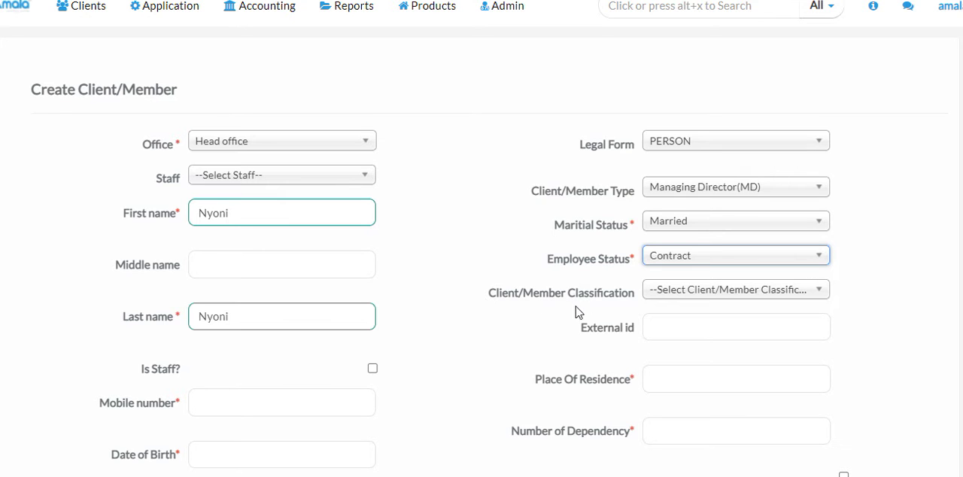
Classify the client as Private servant and fill in Dar es salaam as the place of residence
{"action": "left_click", "coordinate": [800, 296]}
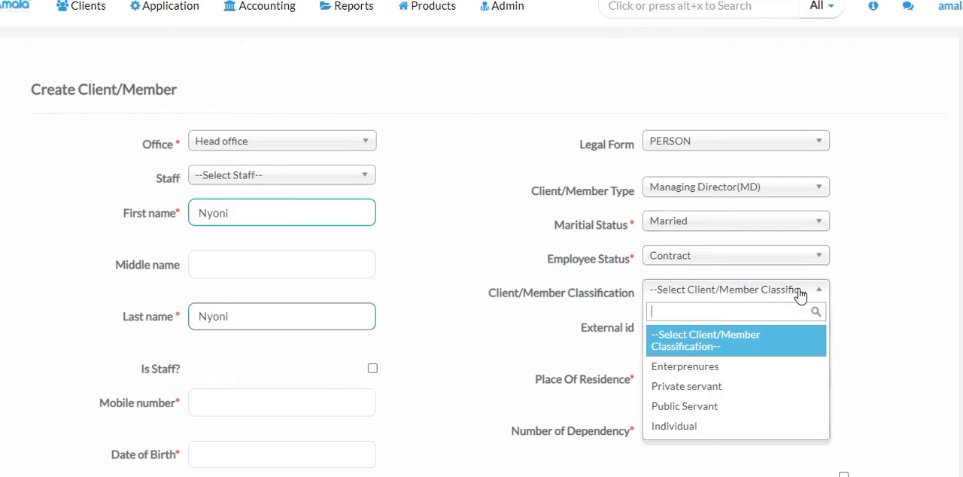
{"action": "left_click", "coordinate": [703, 387]}
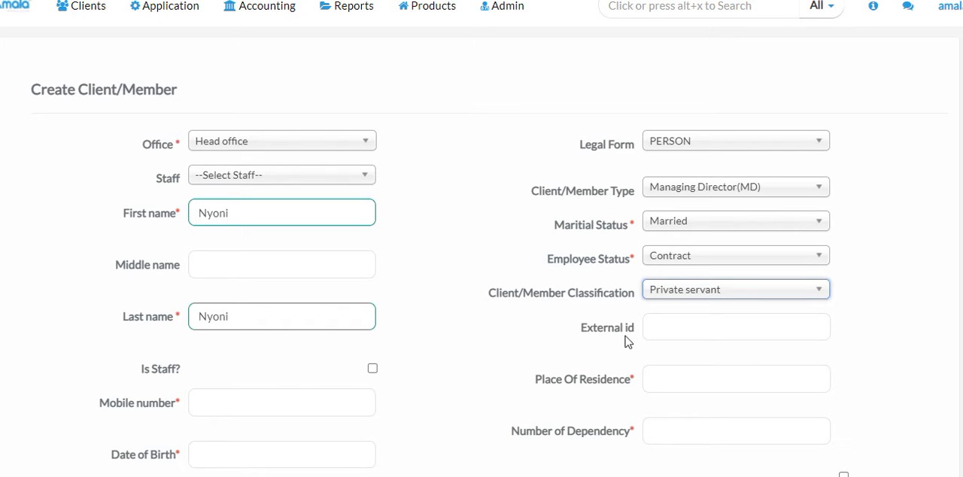
{"action": "left_click", "coordinate": [659, 377]}
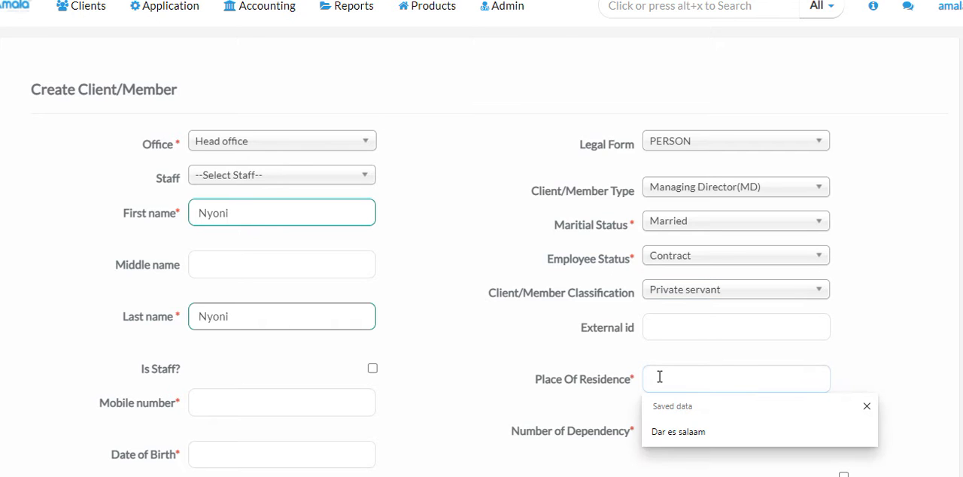
{"action": "left_click", "coordinate": [657, 430]}
{"action": "left_click", "coordinate": [658, 428]}
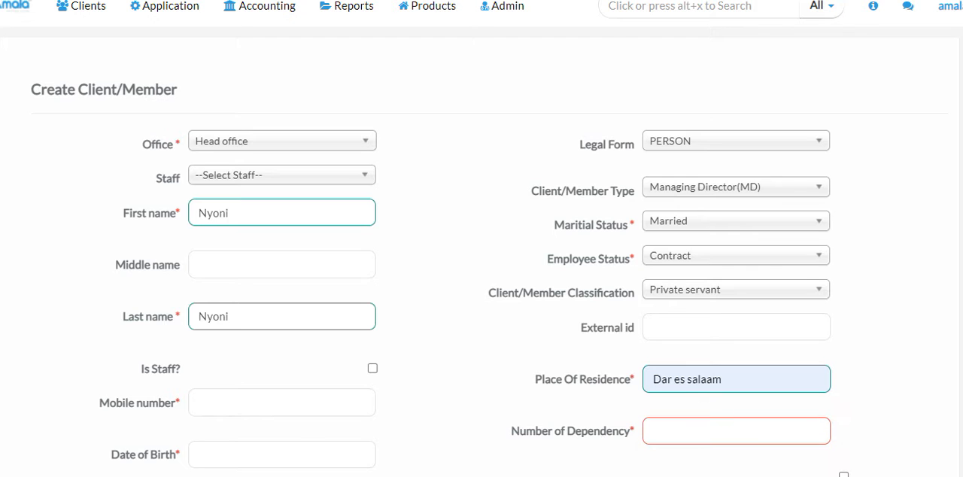
Enter the client's mobile number
{"action": "left_click", "coordinate": [280, 401]}
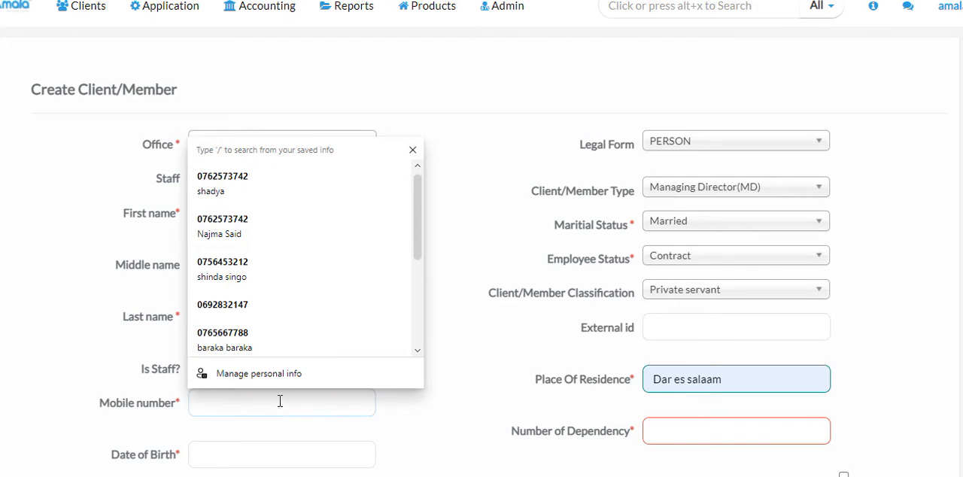
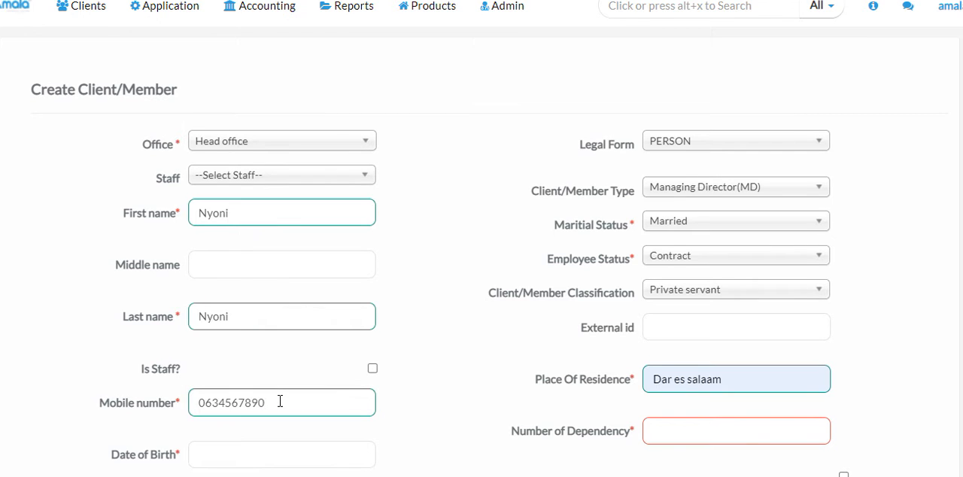
Fill in the client's date of birth by choosing its year, month and day in the calendar
{"action": "left_click", "coordinate": [208, 454]}
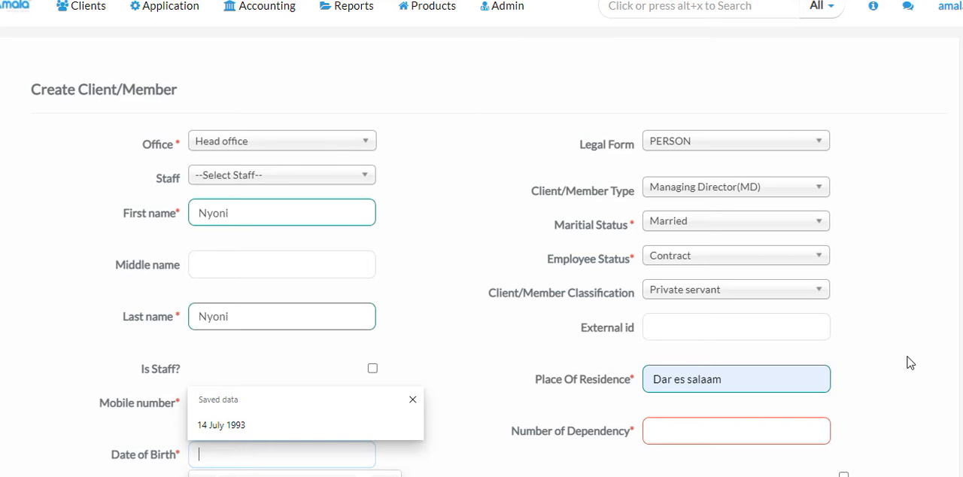
{"action": "scroll", "coordinate": [482, 252], "scroll_direction": "down", "scroll_amount": 3}
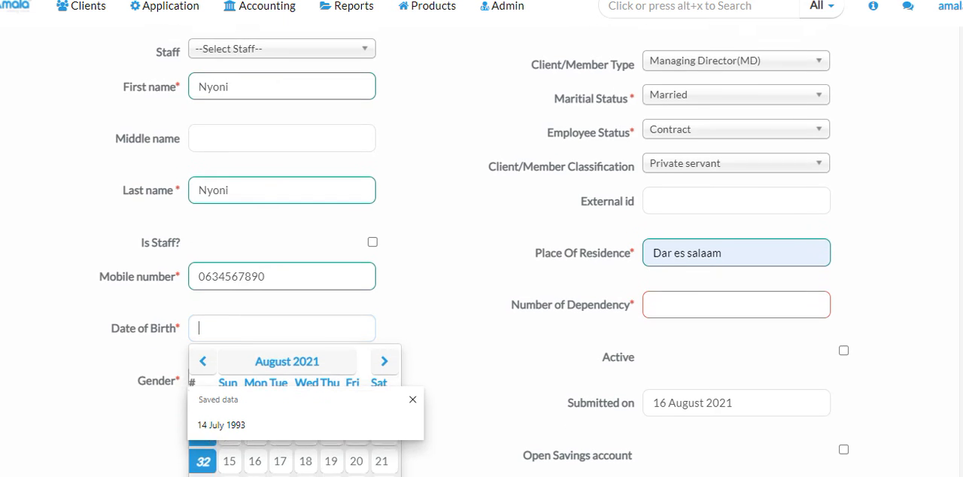
{"action": "scroll", "coordinate": [481, 252], "scroll_direction": "down", "scroll_amount": 1}
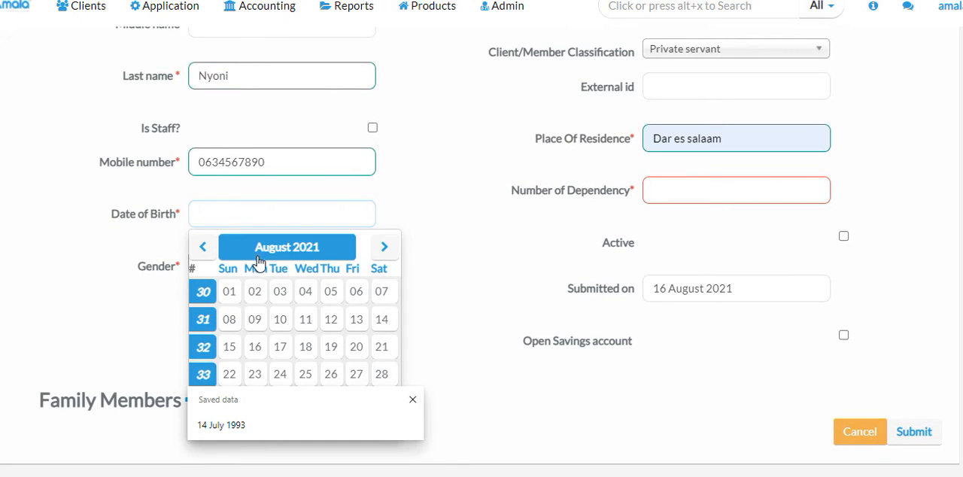
{"action": "left_click", "coordinate": [319, 252]}
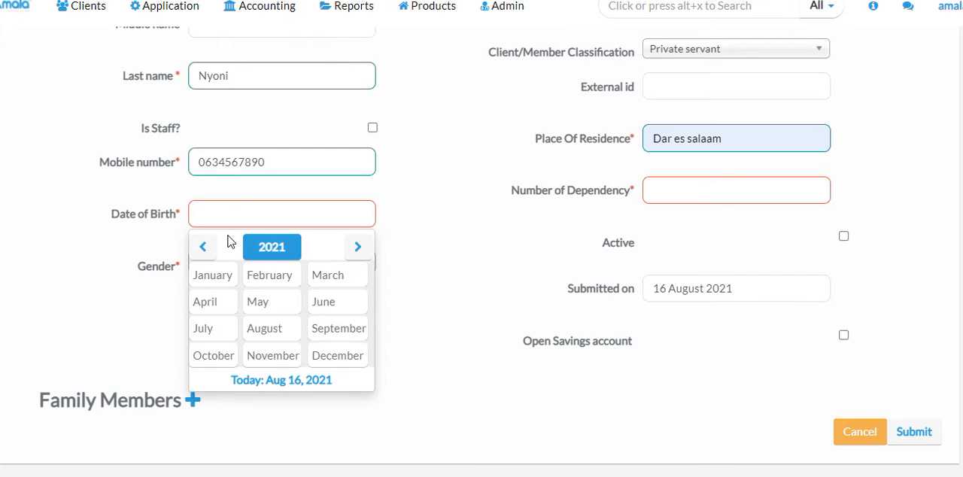
{"action": "left_click", "coordinate": [204, 247]}
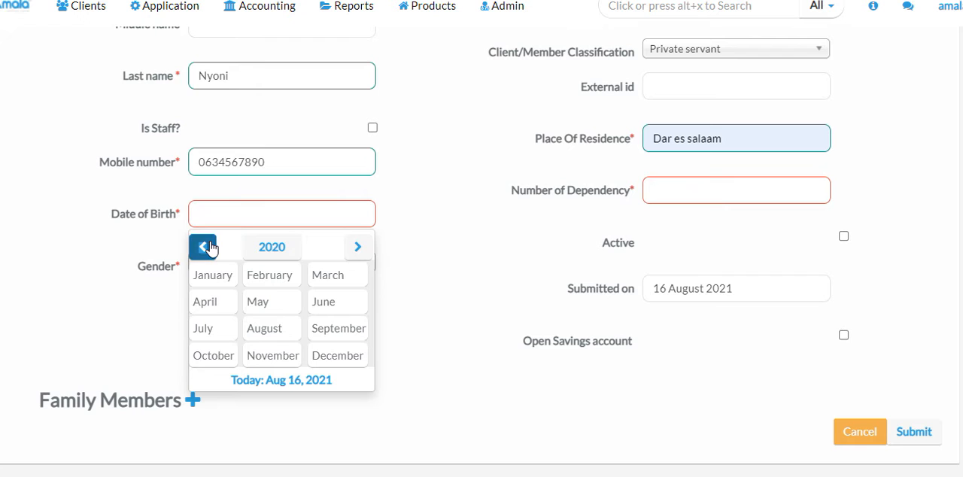
{"action": "left_click", "coordinate": [204, 247]}
{"action": "left_click", "coordinate": [205, 246]}
{"action": "left_click", "coordinate": [205, 247]}
{"action": "left_click", "coordinate": [205, 247]}
{"action": "left_click", "coordinate": [204, 246]}
{"action": "double_click", "coordinate": [209, 247]}
{"action": "double_click", "coordinate": [209, 247]}
{"action": "double_click", "coordinate": [209, 247]}
{"action": "triple_click", "coordinate": [209, 247]}
{"action": "double_click", "coordinate": [209, 247]}
{"action": "double_click", "coordinate": [209, 247]}
{"action": "double_click", "coordinate": [209, 247]}
{"action": "triple_click", "coordinate": [205, 247]}
{"action": "triple_click", "coordinate": [205, 247]}
{"action": "double_click", "coordinate": [205, 247]}
{"action": "double_click", "coordinate": [204, 247]}
{"action": "left_click", "coordinate": [205, 246]}
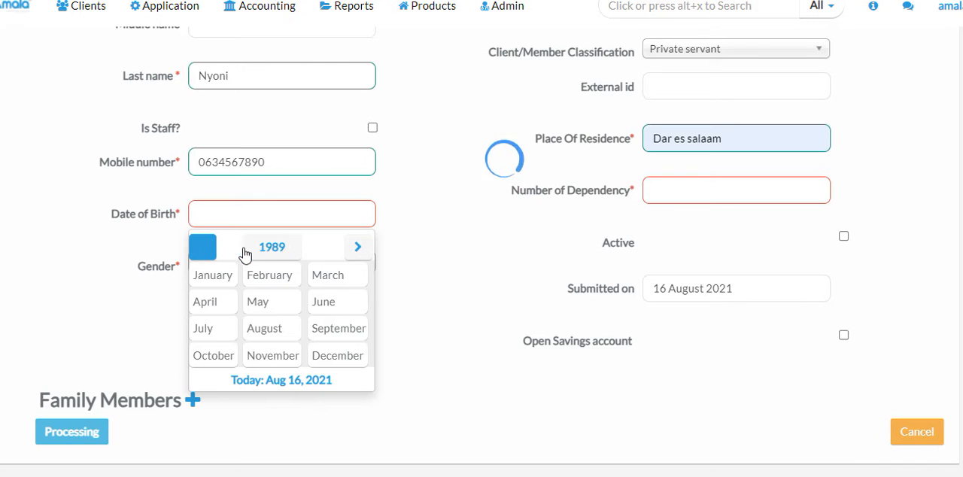
{"action": "left_click", "coordinate": [277, 274]}
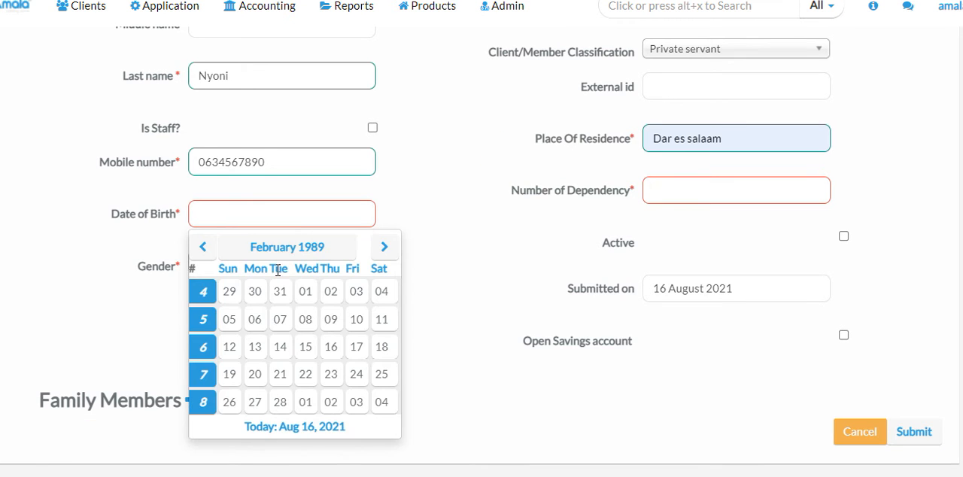
{"action": "left_click", "coordinate": [229, 320]}
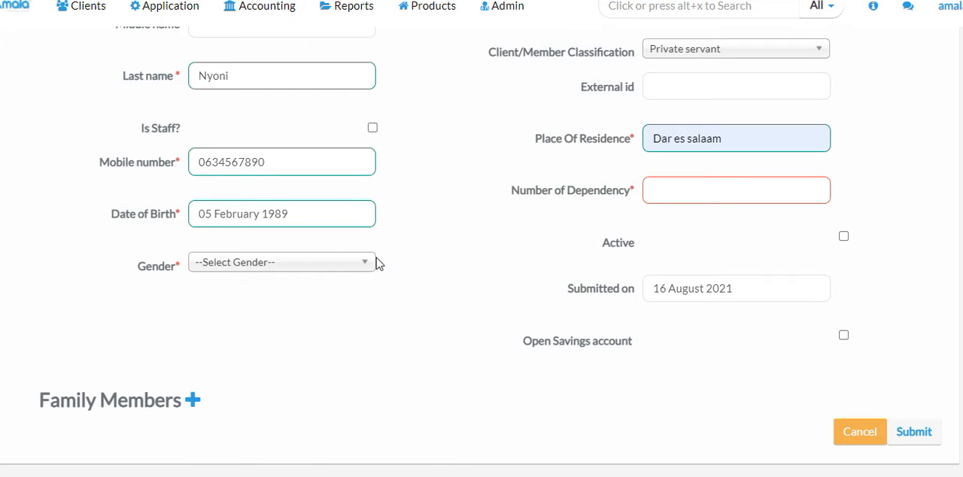
Set the client's number of dependency to 2 and the gender to Male
{"action": "left_click", "coordinate": [661, 184]}
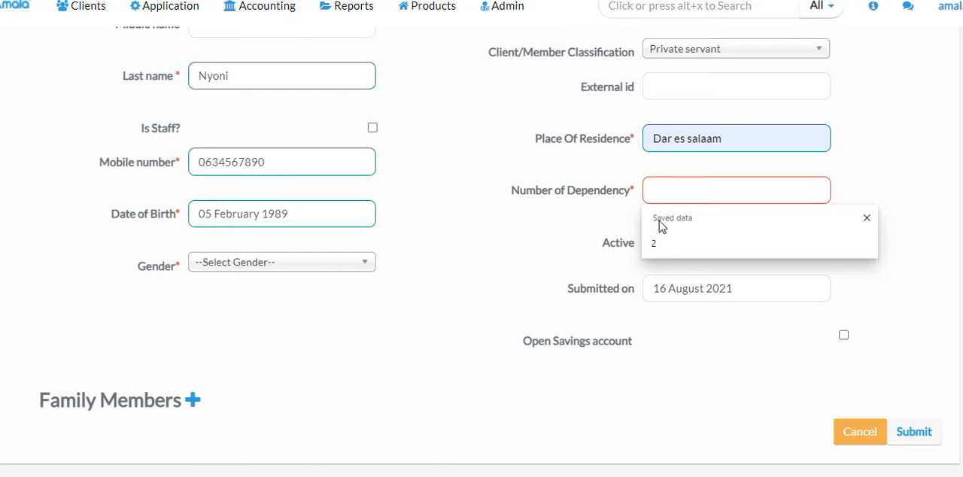
{"action": "left_click", "coordinate": [659, 245]}
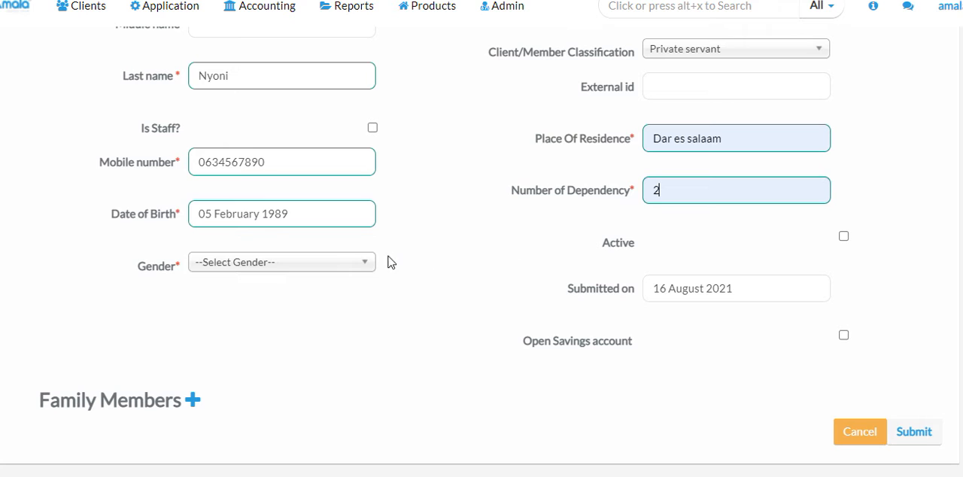
{"action": "left_click", "coordinate": [307, 261]}
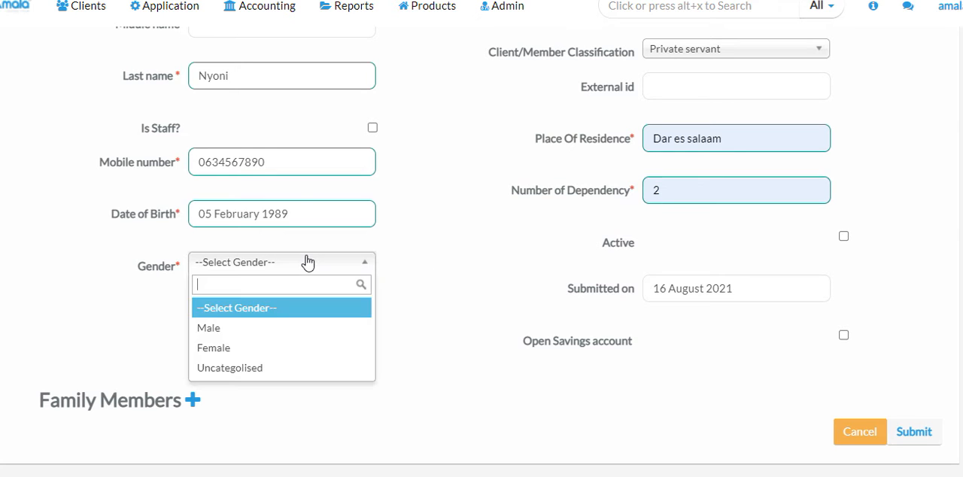
{"action": "left_click", "coordinate": [253, 327]}
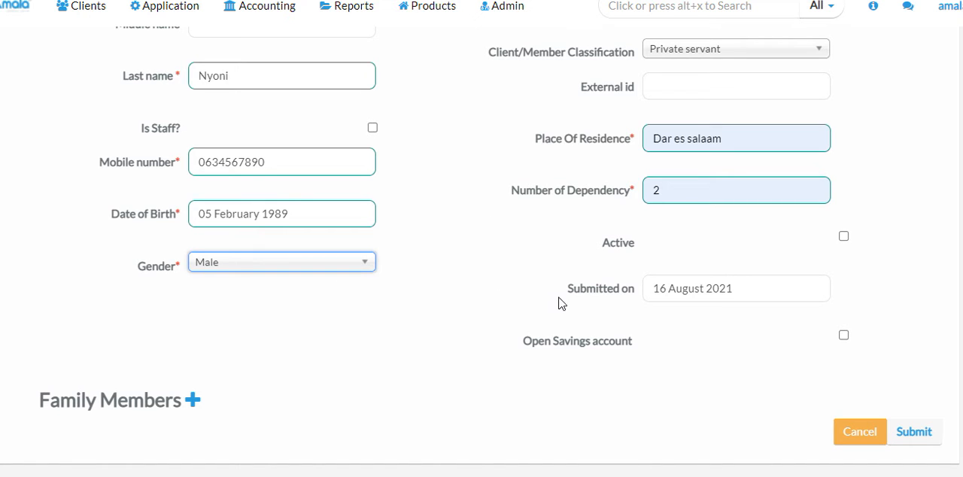
Set the client's submitted-on date to 10 July 2021
{"action": "left_click", "coordinate": [738, 288]}
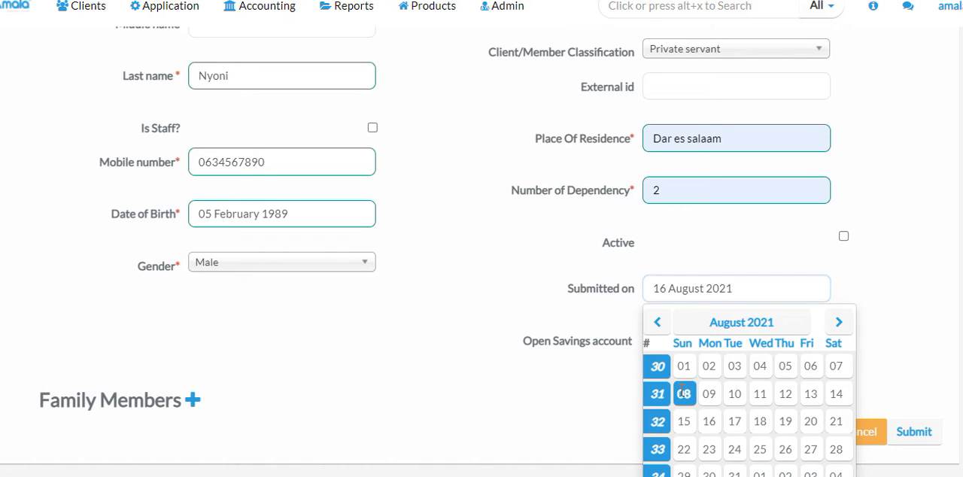
{"action": "left_click", "coordinate": [725, 325]}
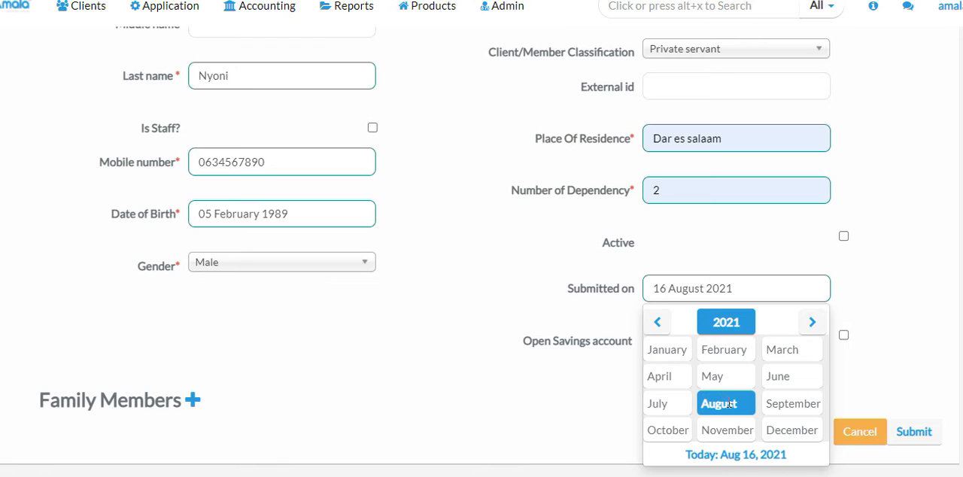
{"action": "left_click", "coordinate": [676, 406]}
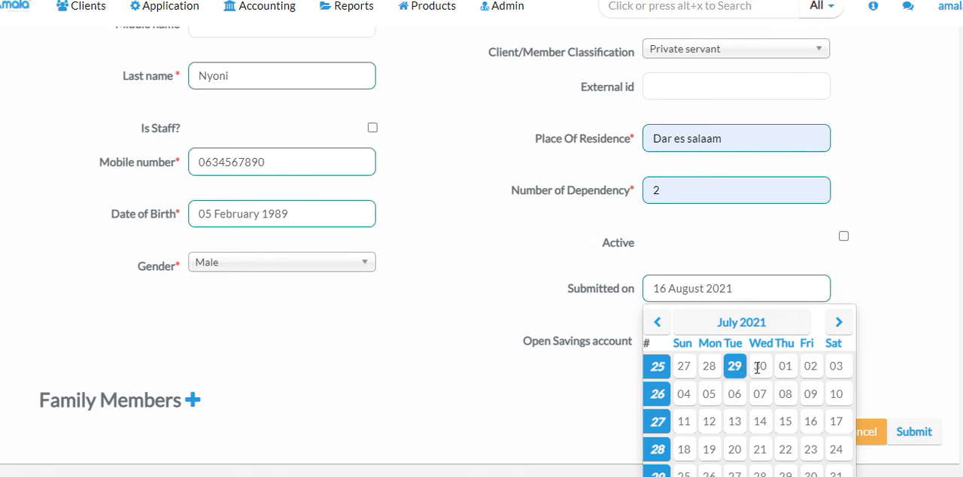
{"action": "left_click", "coordinate": [832, 394]}
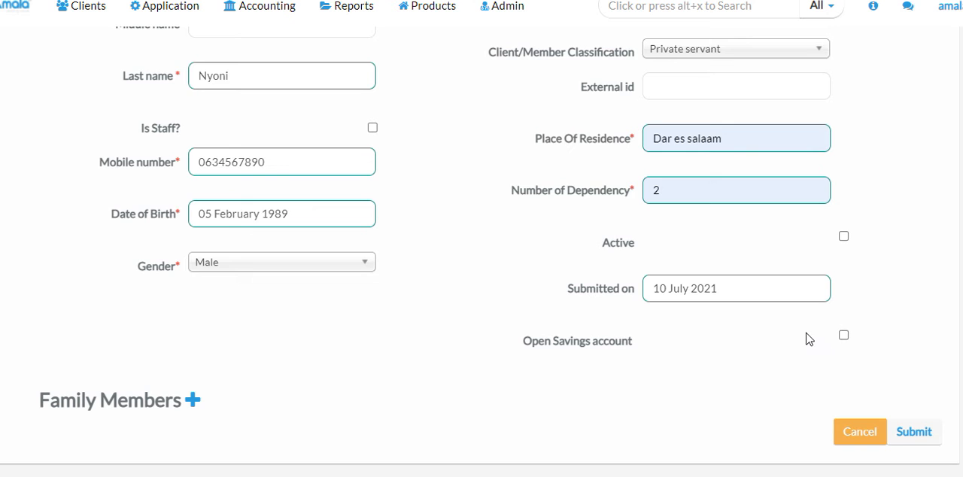
{"action": "key", "text": "Return"}
Enable opening a savings account for the client and choose Mandatory Savings as its savings product
{"action": "left_click", "coordinate": [843, 335]}
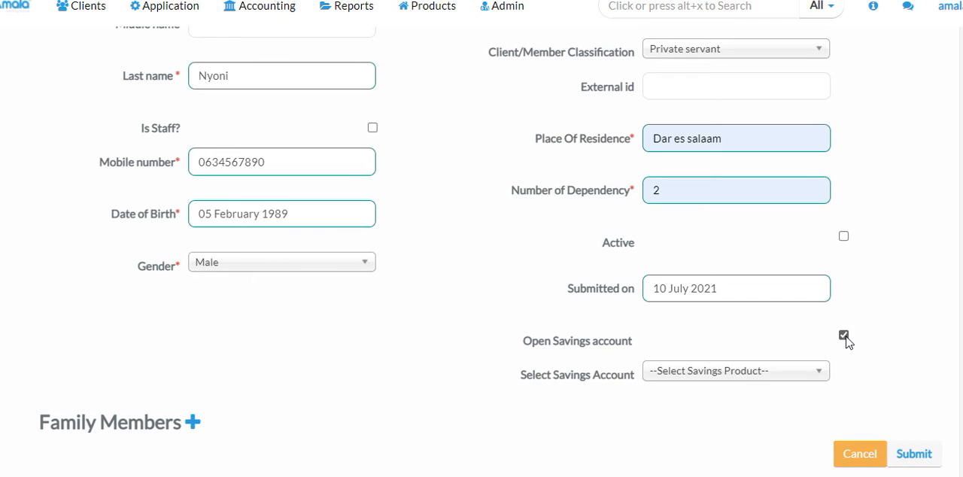
{"action": "left_click", "coordinate": [798, 374]}
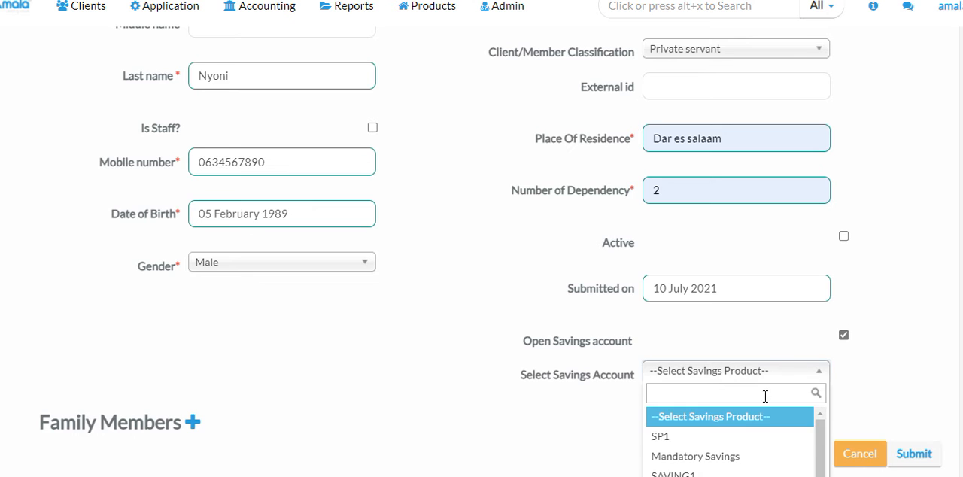
{"action": "left_click", "coordinate": [728, 456]}
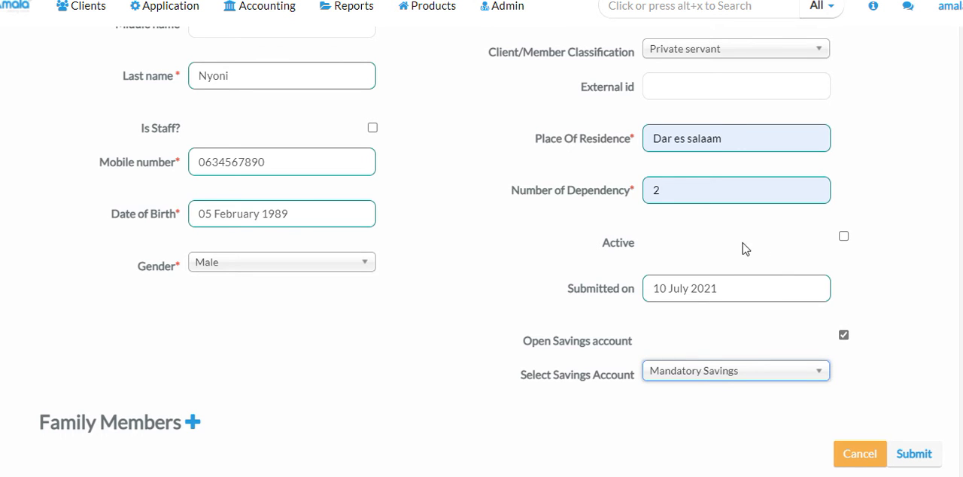
Mark the new client as active and submit the client/member form
{"action": "scroll", "coordinate": [482, 241], "scroll_direction": "down", "scroll_amount": 3}
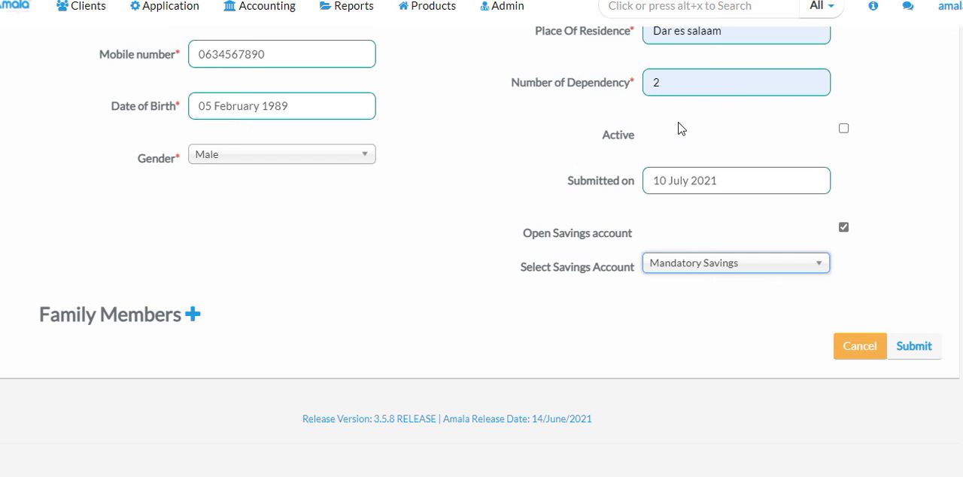
{"action": "left_click", "coordinate": [844, 129]}
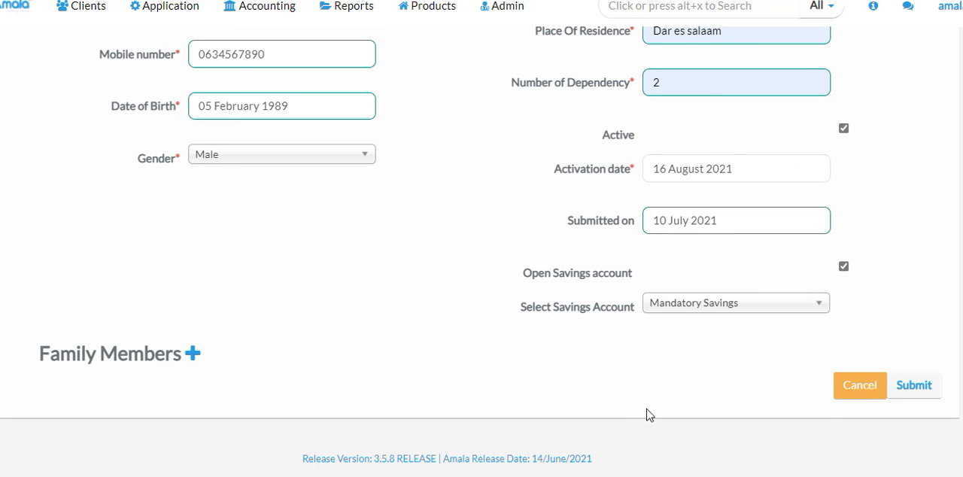
{"action": "left_click", "coordinate": [898, 383]}
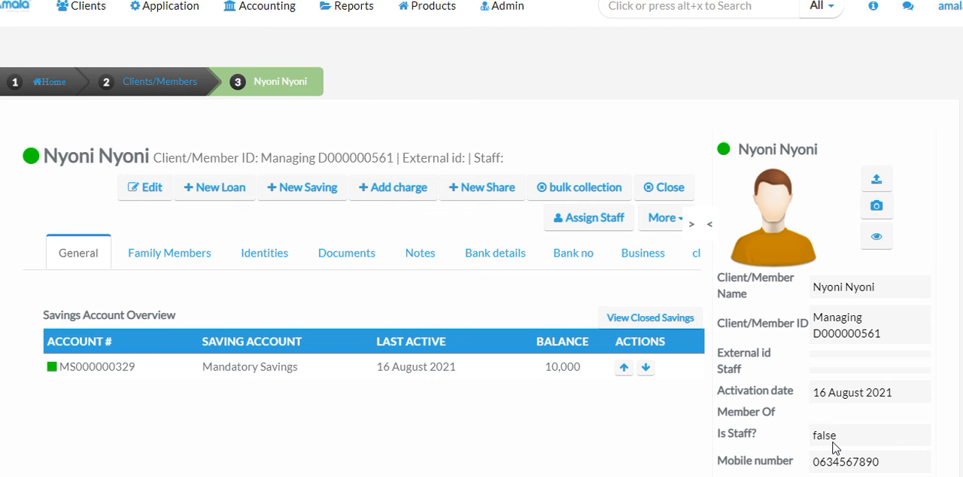
{"action": "scroll", "coordinate": [481, 249], "scroll_direction": "down", "scroll_amount": 5}
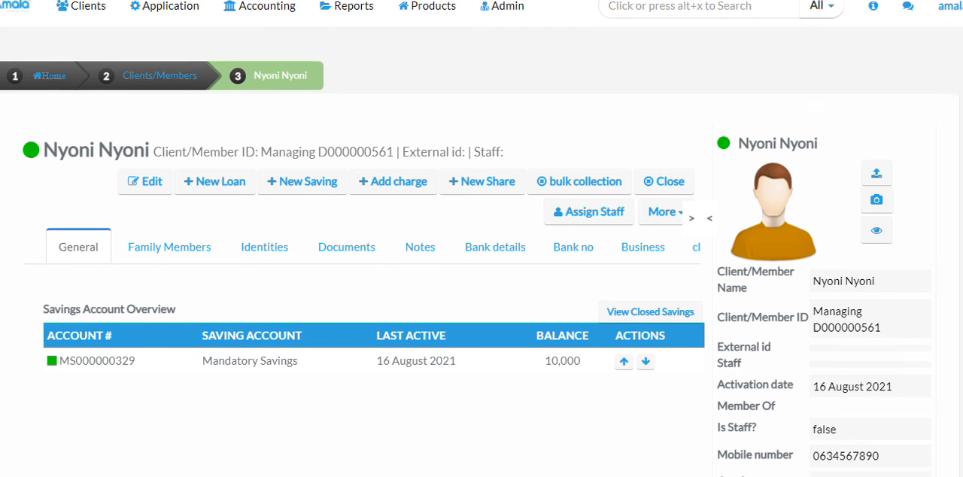
{"action": "scroll", "coordinate": [530, 379], "scroll_direction": "up", "scroll_amount": 3}
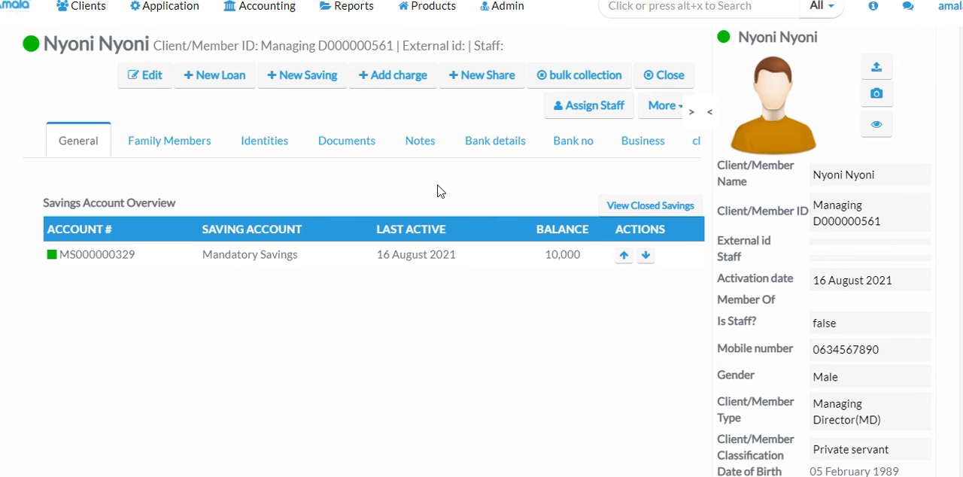
{"action": "scroll", "coordinate": [441, 192], "scroll_direction": "up", "scroll_amount": 1}
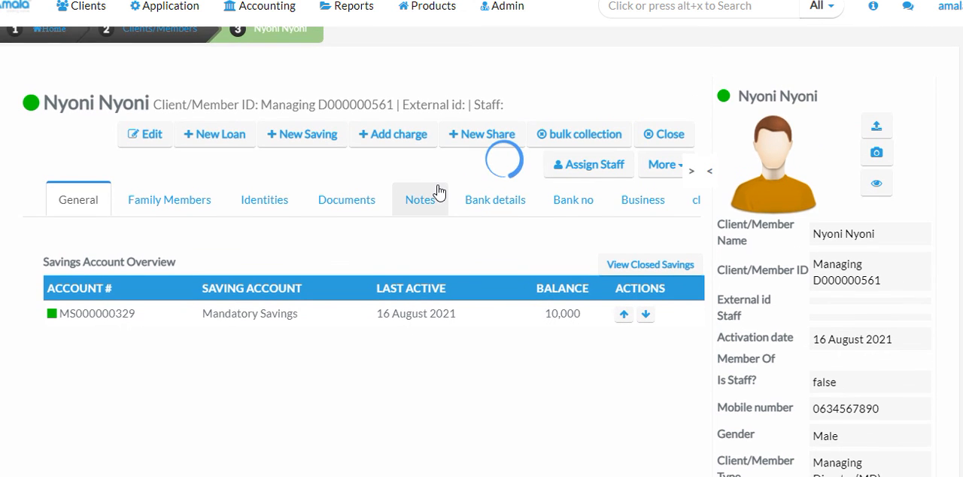